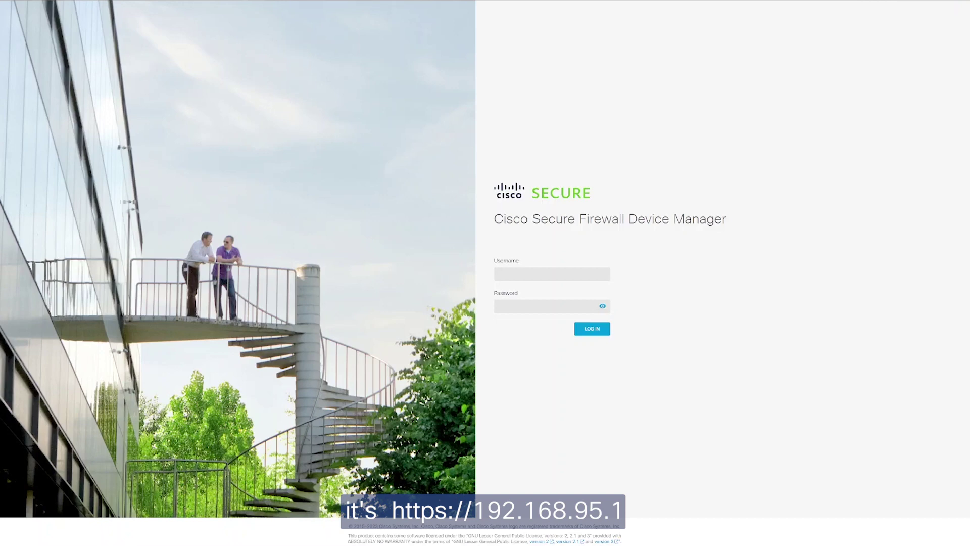
# Step: Log in with the username admin and the default password
pyautogui.click(522, 274)
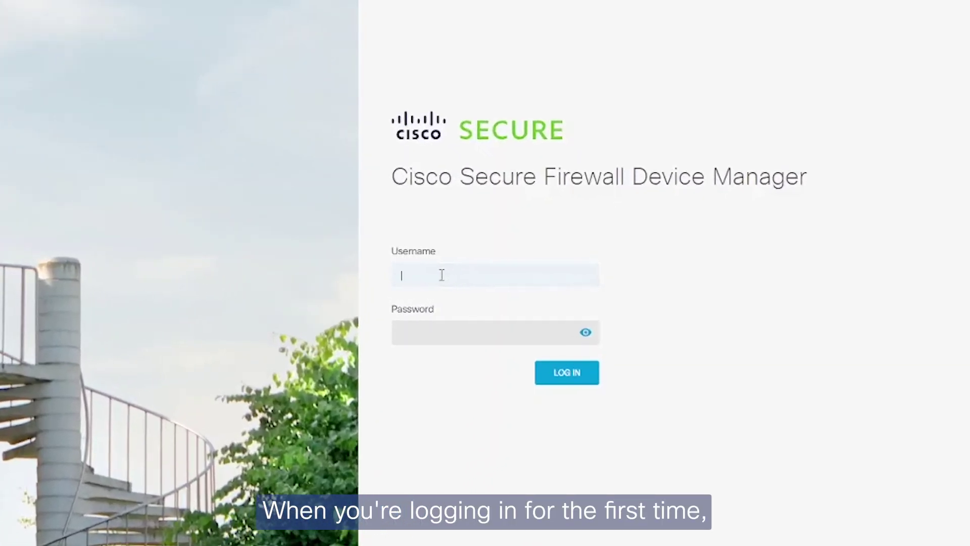
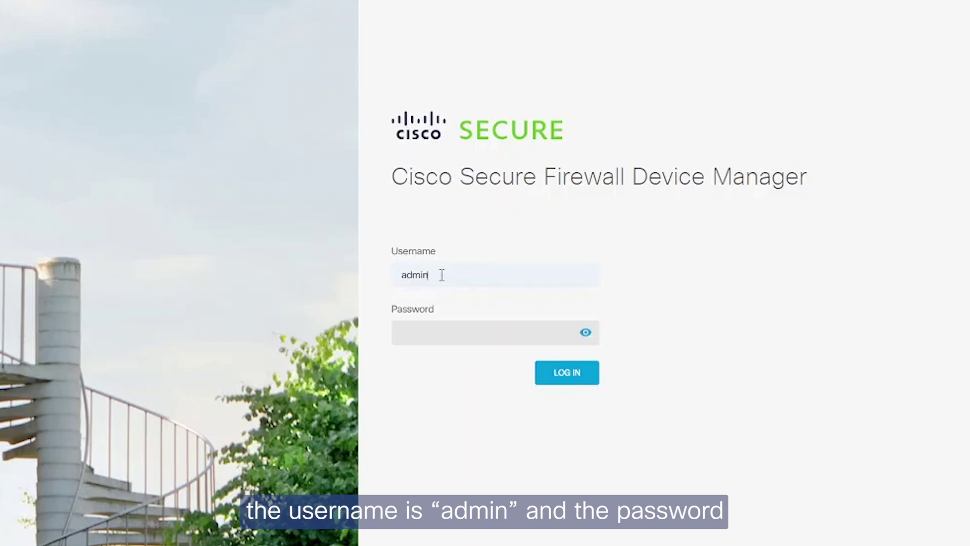
pyautogui.press('Tab')
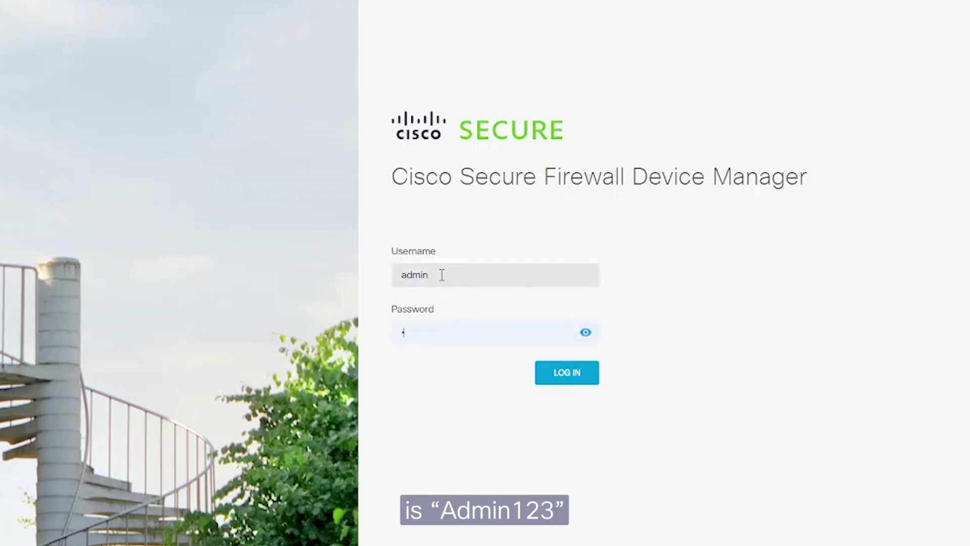
pyautogui.press('Return')
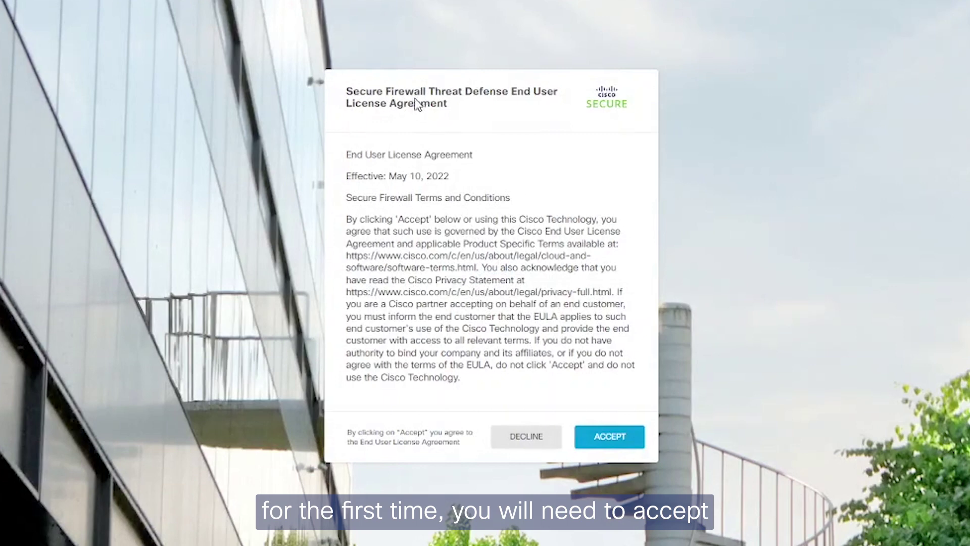
# Step: Accept the EULA, then enter the current password, a new password and its confirmation
pyautogui.click(616, 442)
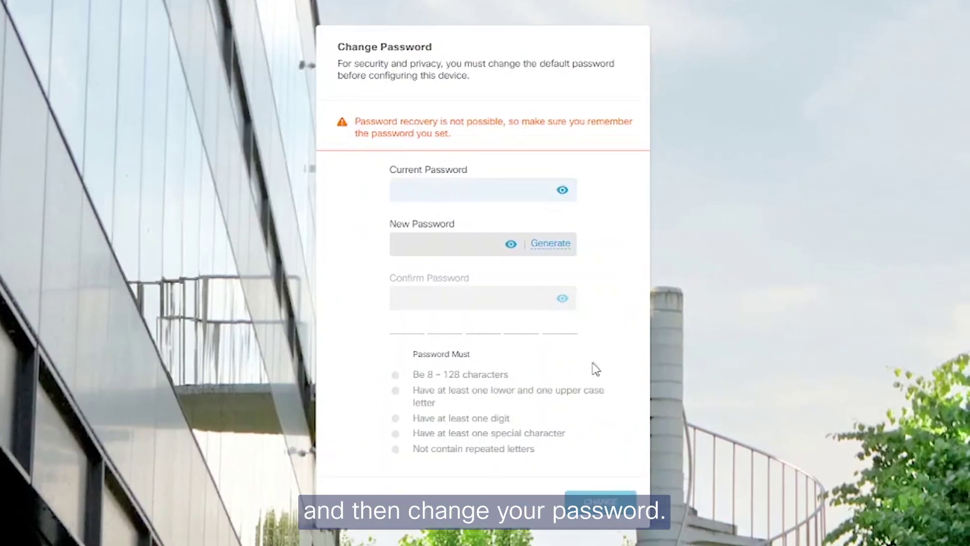
pyautogui.click(453, 184)
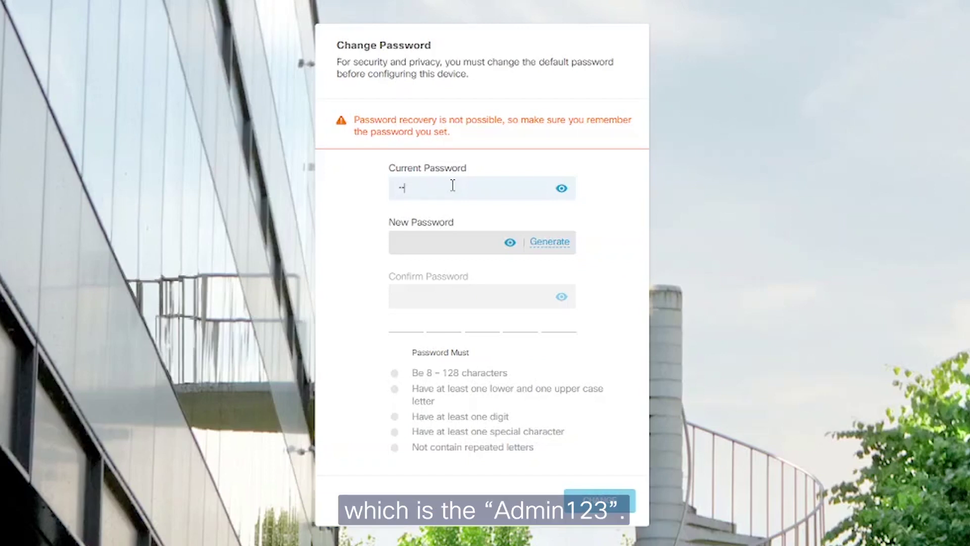
pyautogui.click(425, 243)
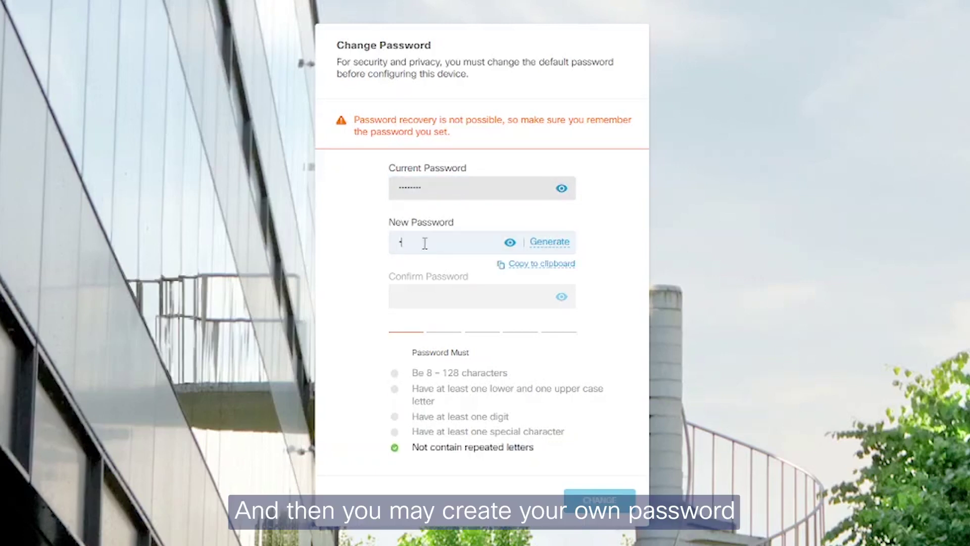
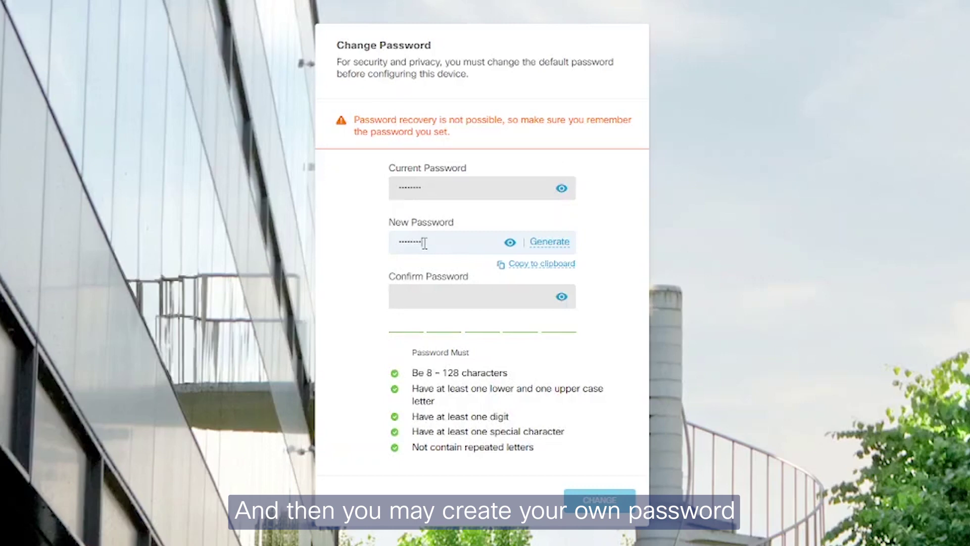
pyautogui.click(429, 289)
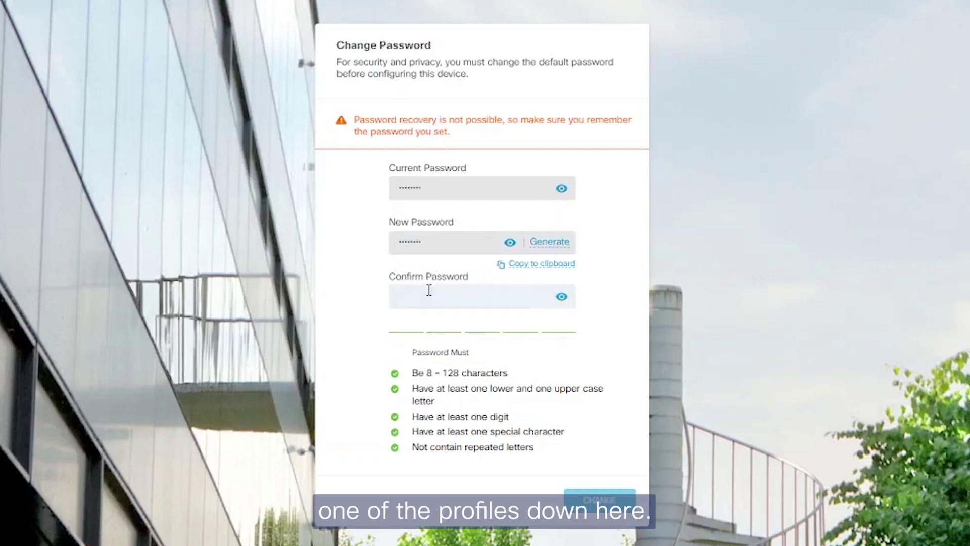
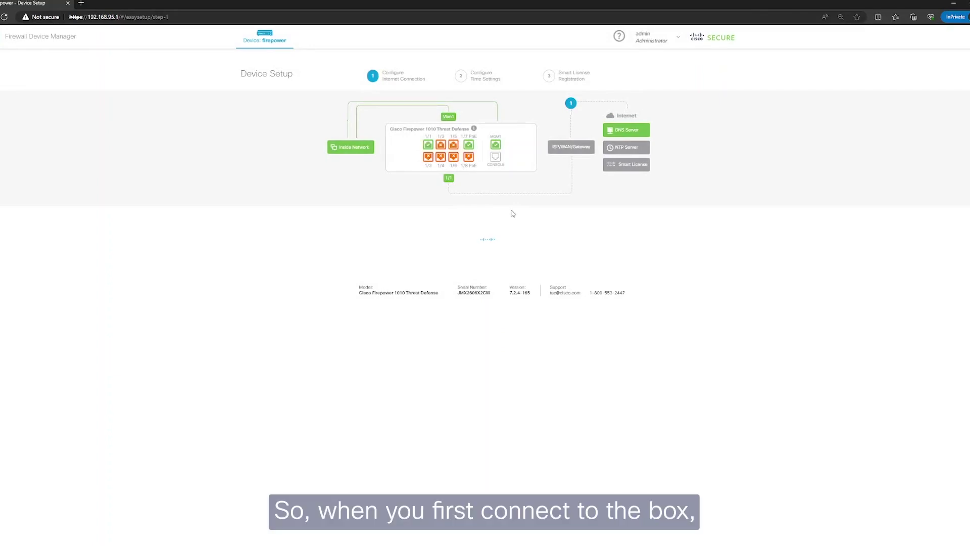
pyautogui.keyDown('ctrl'); pyautogui.scroll(2, 675, 290); pyautogui.keyUp('ctrl')
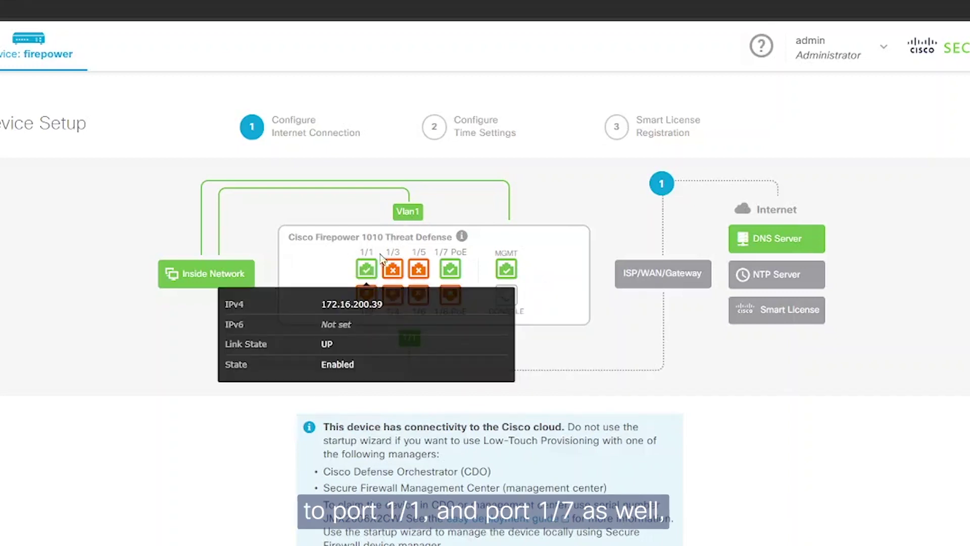
pyautogui.moveTo(457, 274)
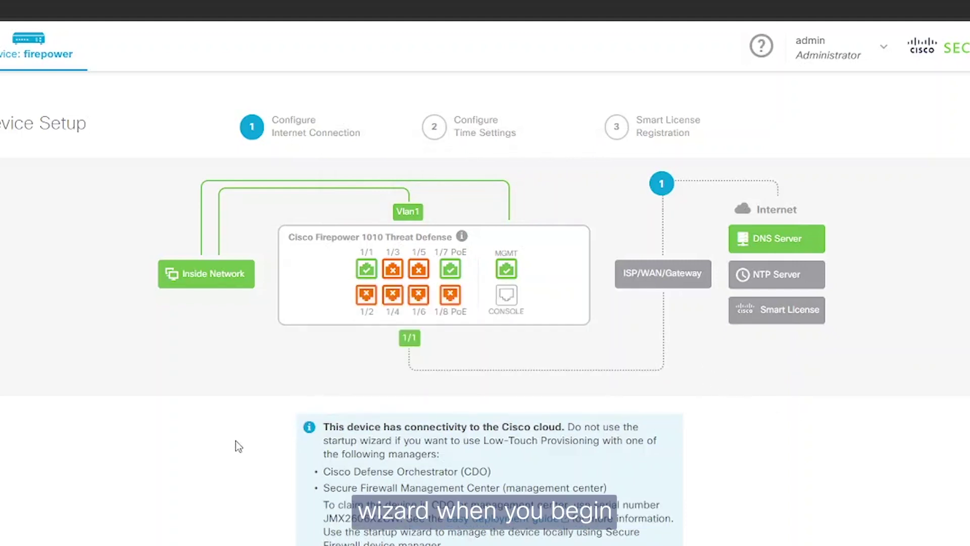
pyautogui.scroll(-4, 236, 441)
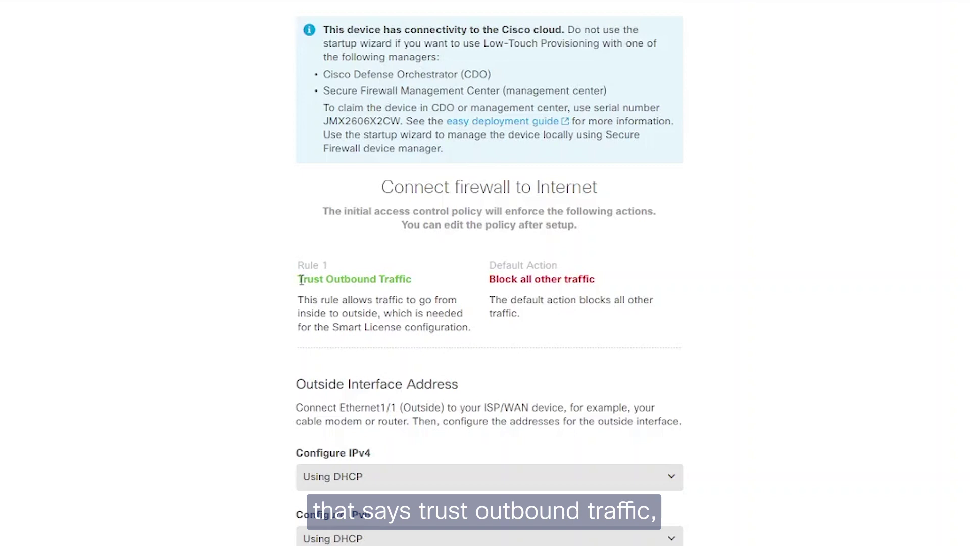
# Step: Review the Trust Outbound Traffic rule and Ethernet1/1 (Outside), keeping DHCP for IPv4 and IPv6, and continue
pyautogui.moveTo(299, 280); pyautogui.dragTo(412, 281)
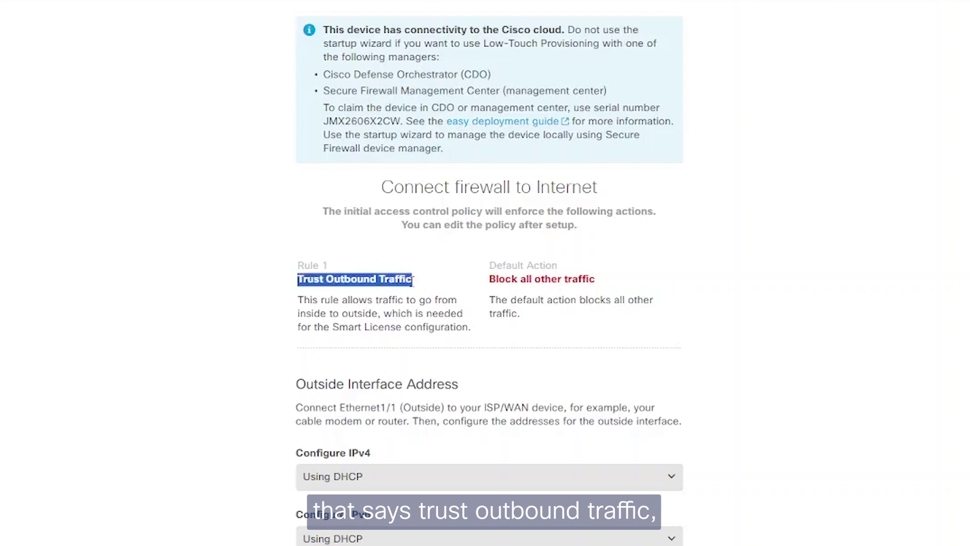
pyautogui.click(418, 307)
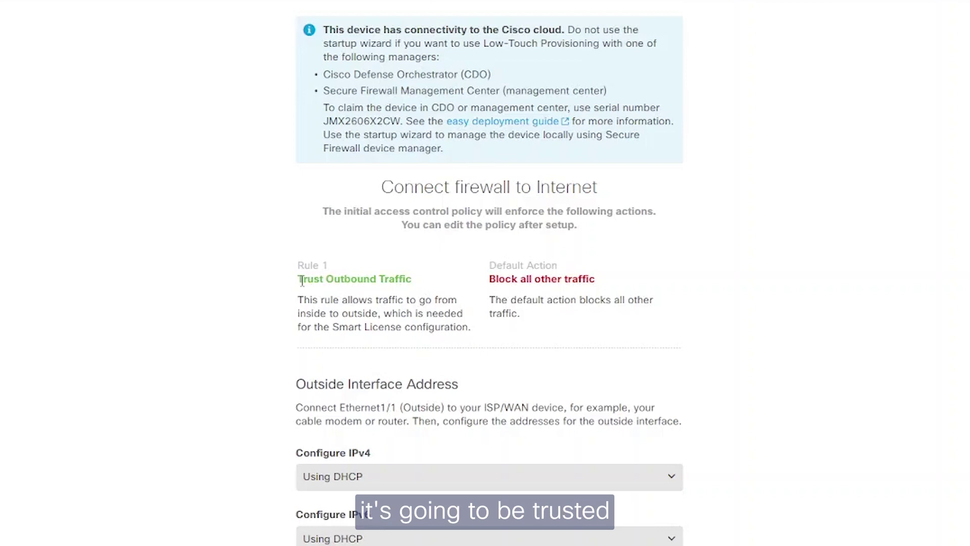
pyautogui.moveTo(464, 282); pyautogui.dragTo(608, 282)
pyautogui.click(633, 319)
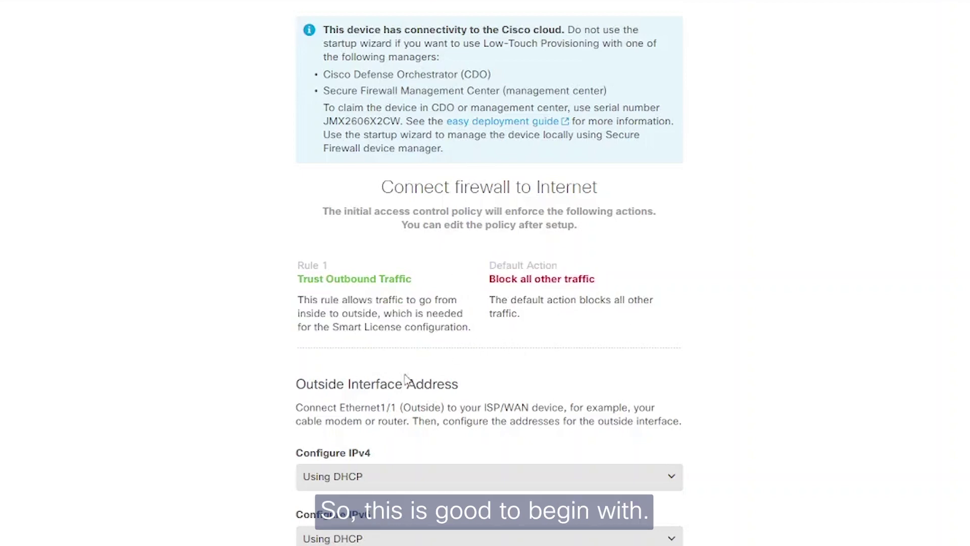
pyautogui.scroll(-4, 298, 394)
pyautogui.moveTo(339, 242); pyautogui.dragTo(565, 242)
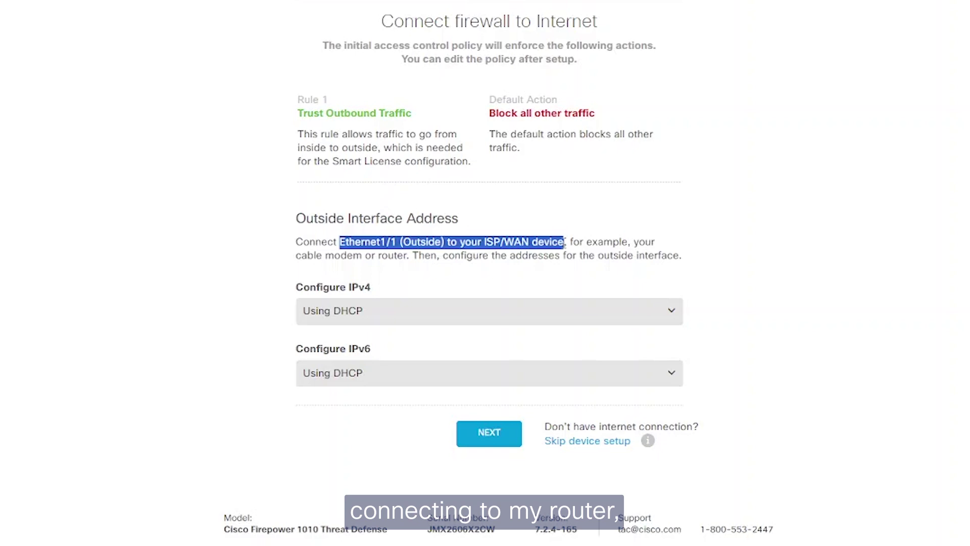
pyautogui.click(462, 268)
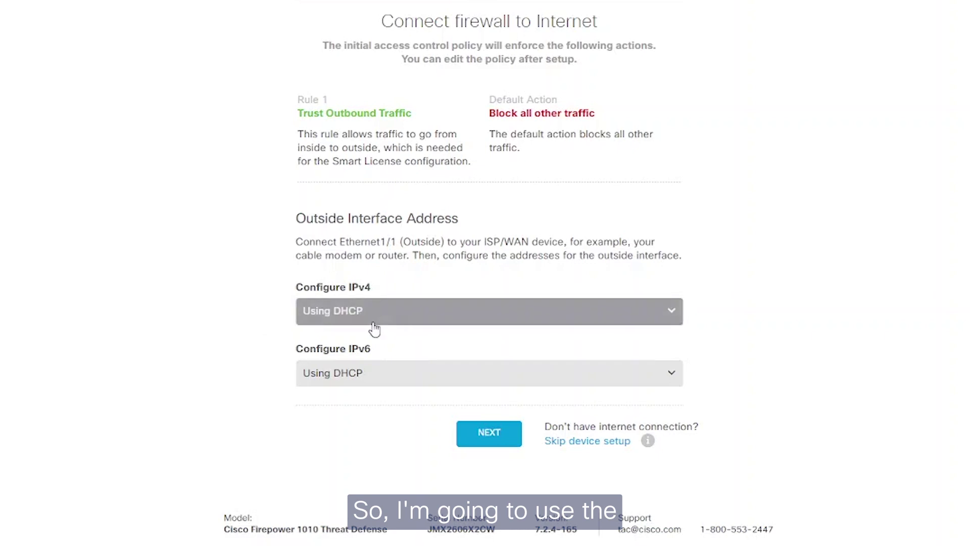
pyautogui.click(487, 442)
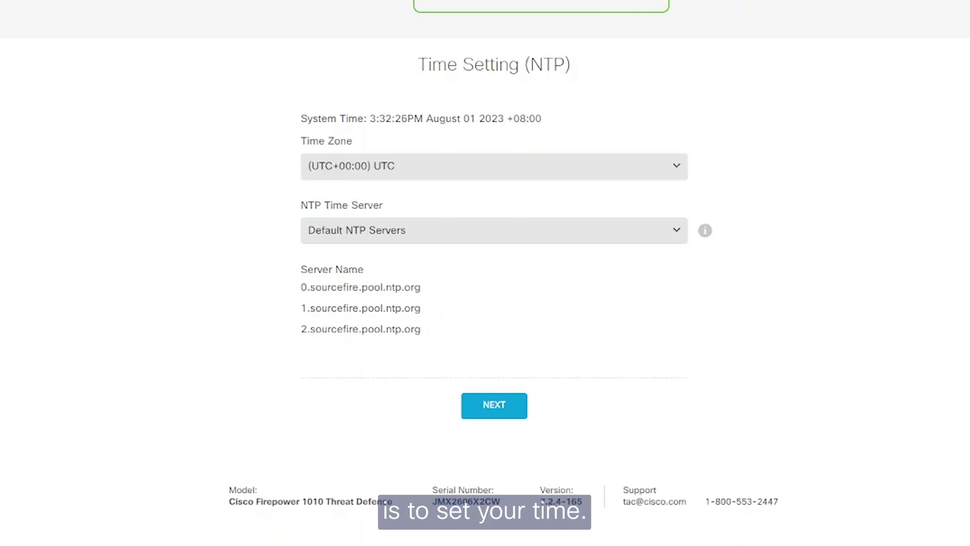
# Step: Pick (UTC+08:00) Asia/Kuala_Lumpur as the time zone, leaving the default NTP servers
pyautogui.click(503, 167)
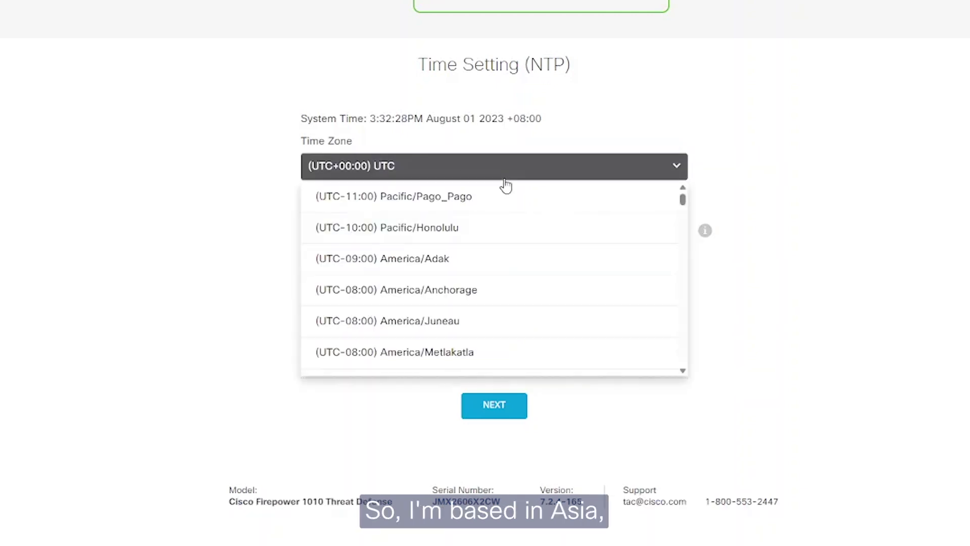
pyautogui.scroll(-5, 524, 288)
pyautogui.scroll(-20, 525, 285)
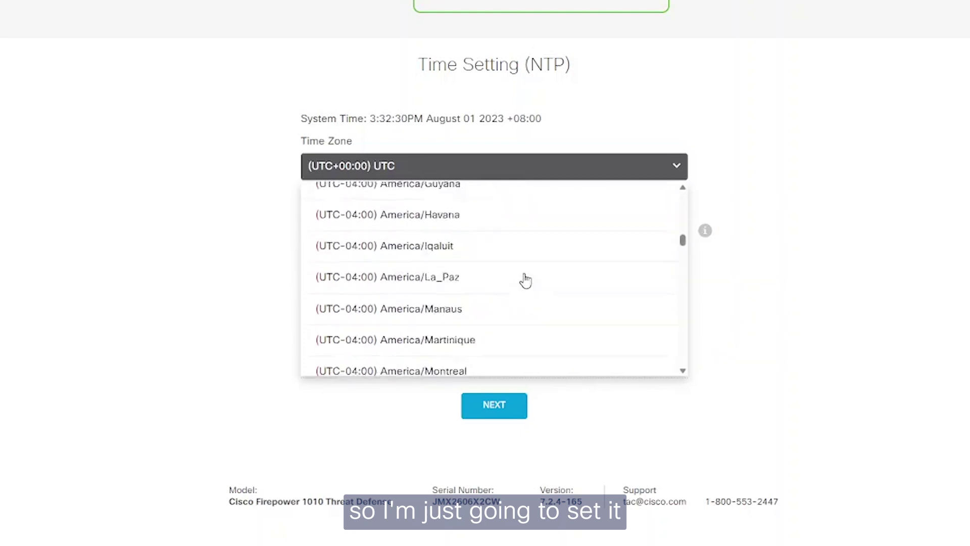
pyautogui.scroll(-20, 523, 281)
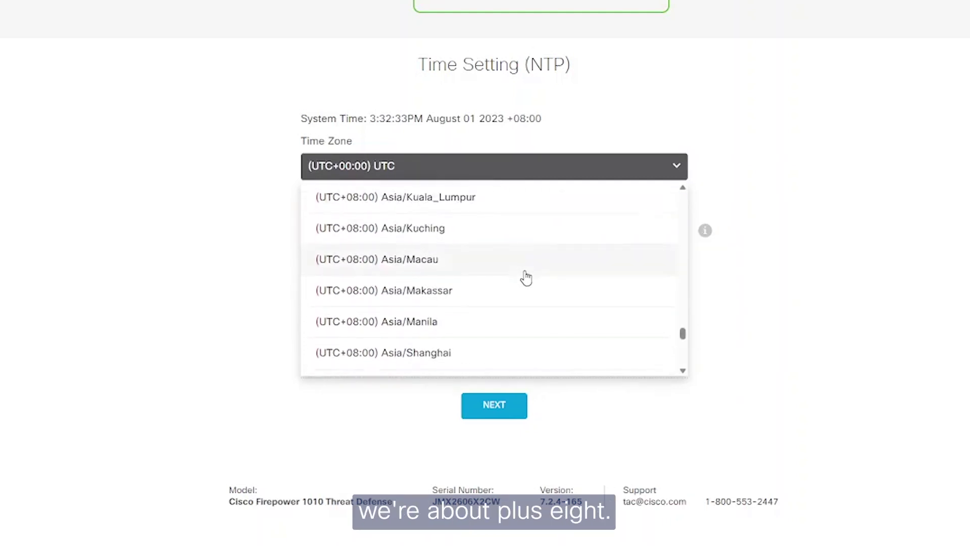
pyautogui.scroll(1, 513, 280)
pyautogui.click(469, 313)
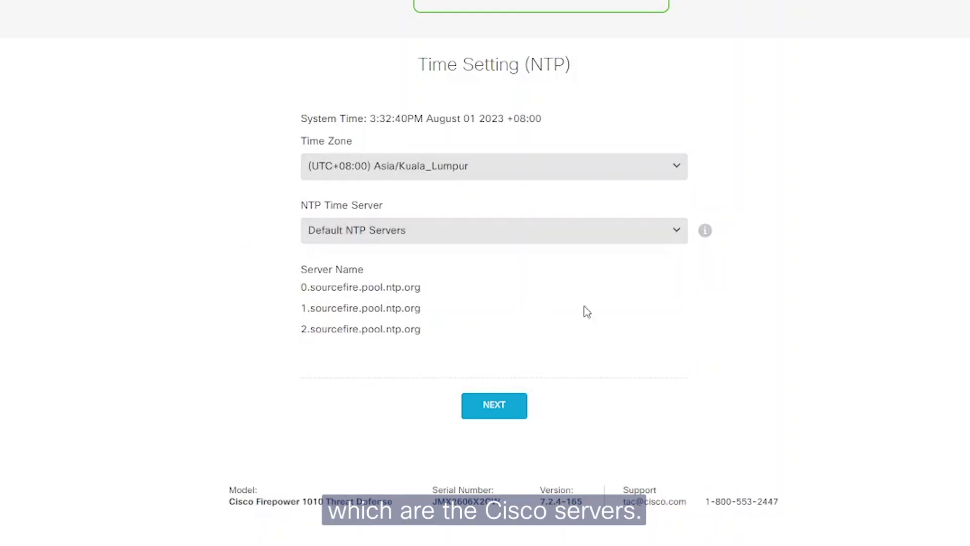
pyautogui.scroll(6, 582, 309)
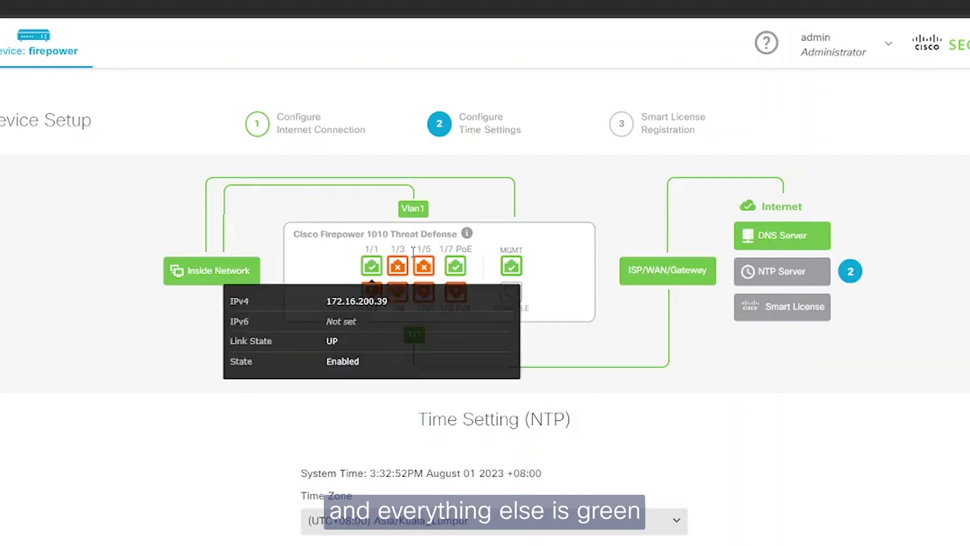
pyautogui.moveTo(415, 314)
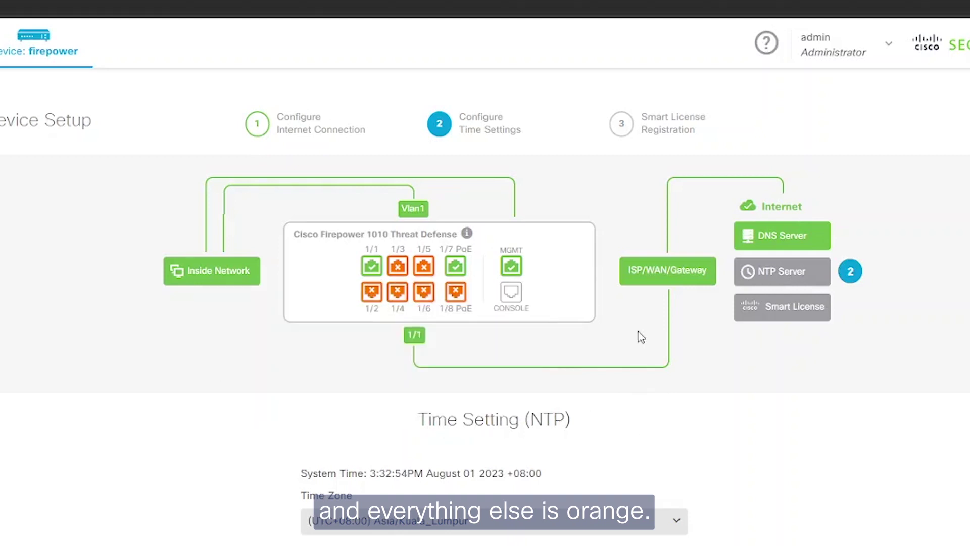
pyautogui.scroll(-5, 625, 233)
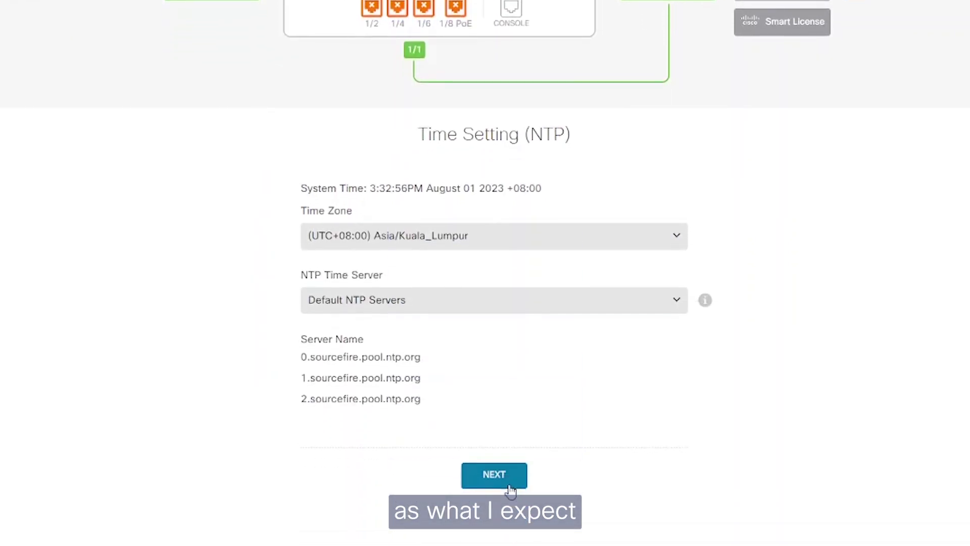
# Step: Save the time settings, choose the 90-day evaluation period, and finish the setup wizard
pyautogui.click(497, 480)
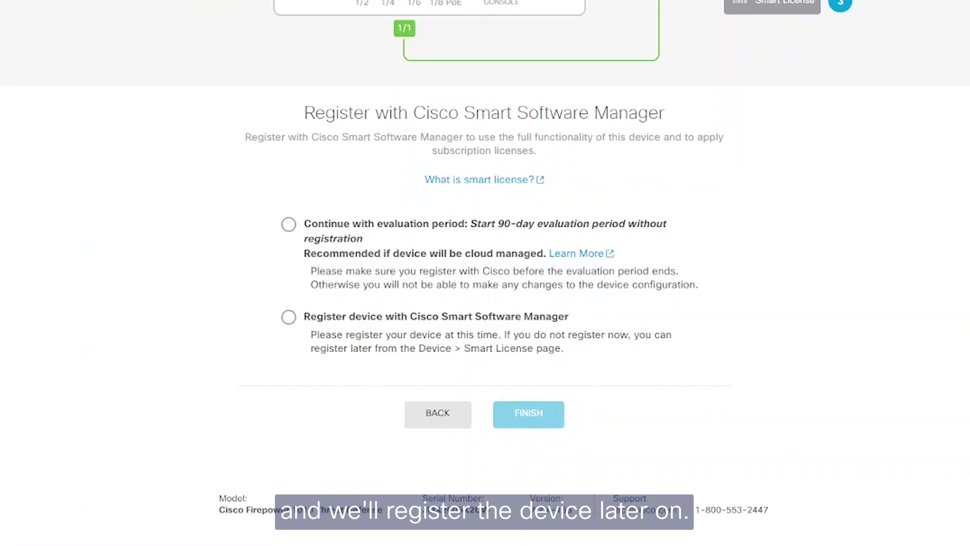
pyautogui.click(289, 223)
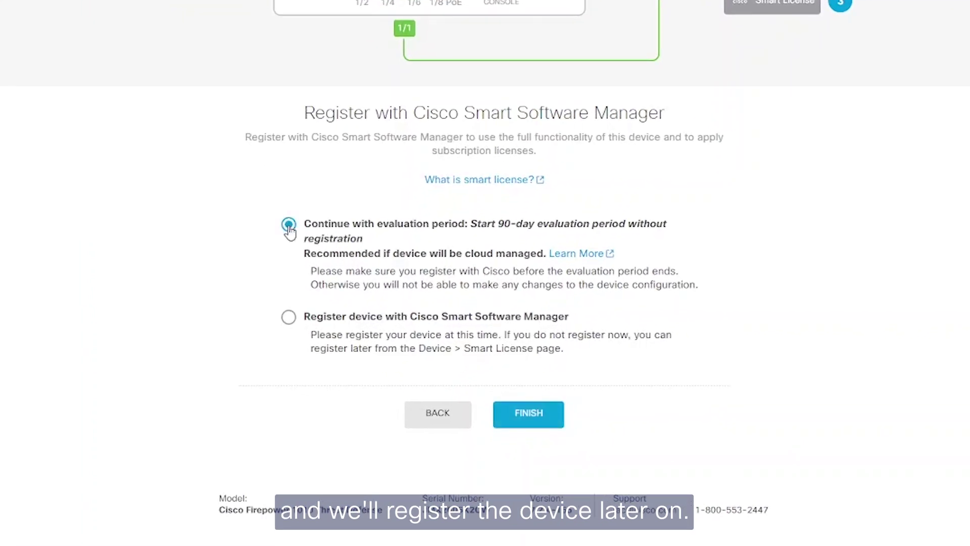
pyautogui.click(529, 415)
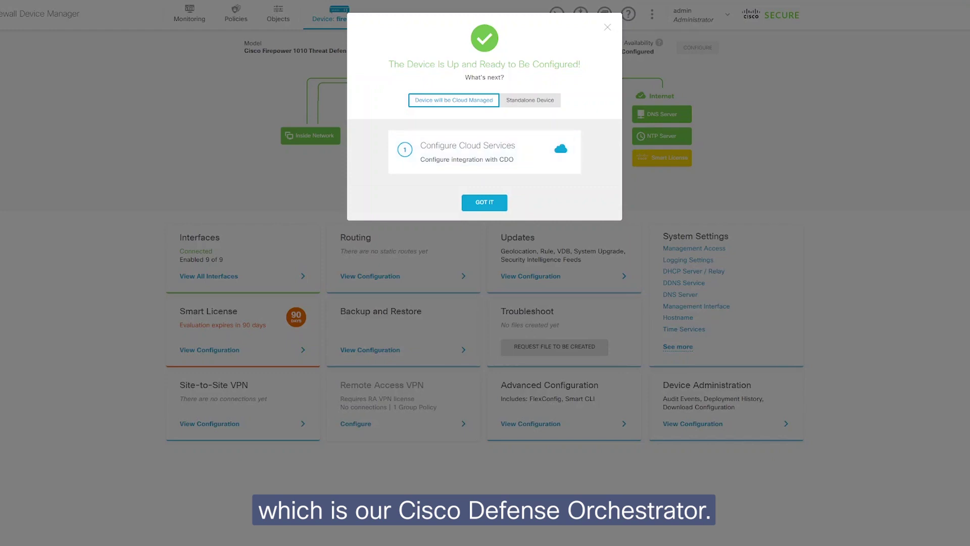
# Step: Choose Standalone Device and dismiss the ready-to-configure dialog with GOT IT
pyautogui.click(547, 103)
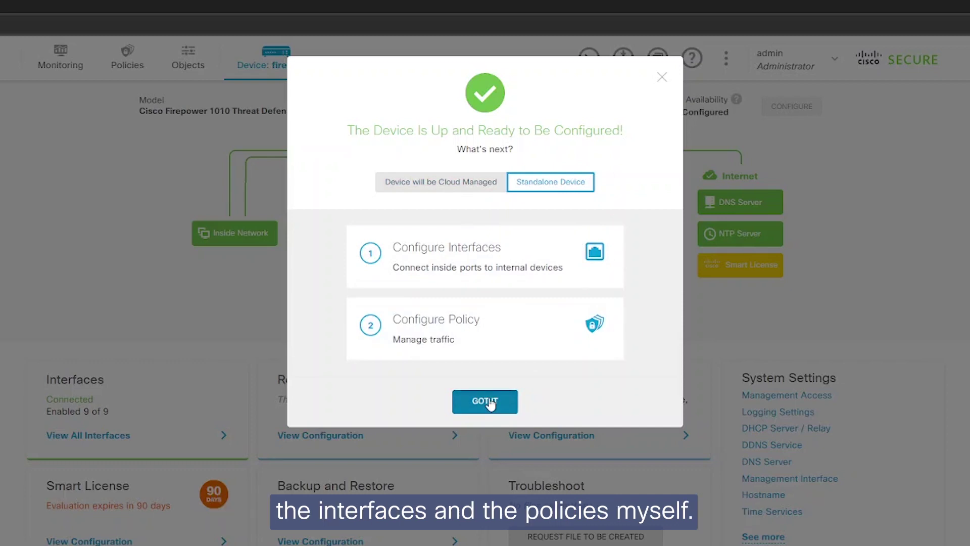
pyautogui.click(490, 402)
pyautogui.moveTo(409, 292)
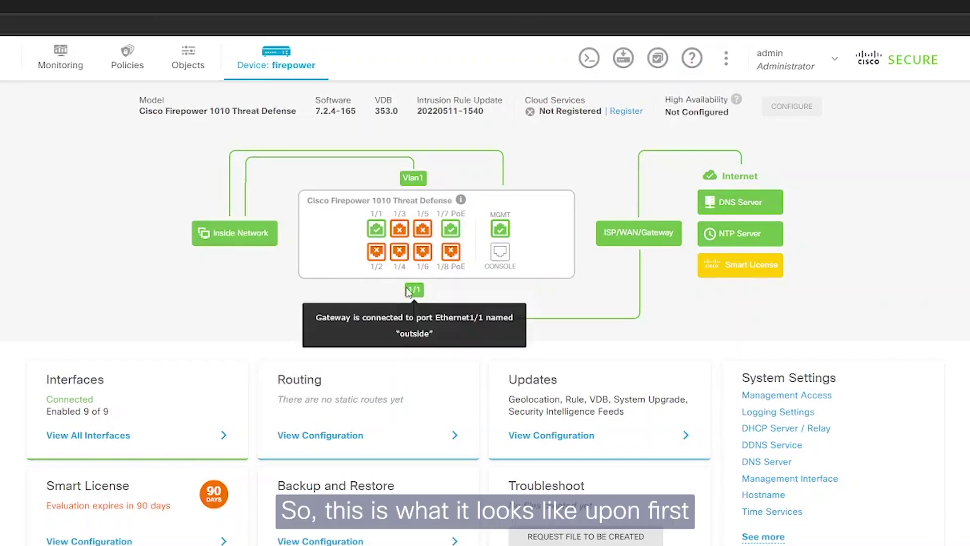